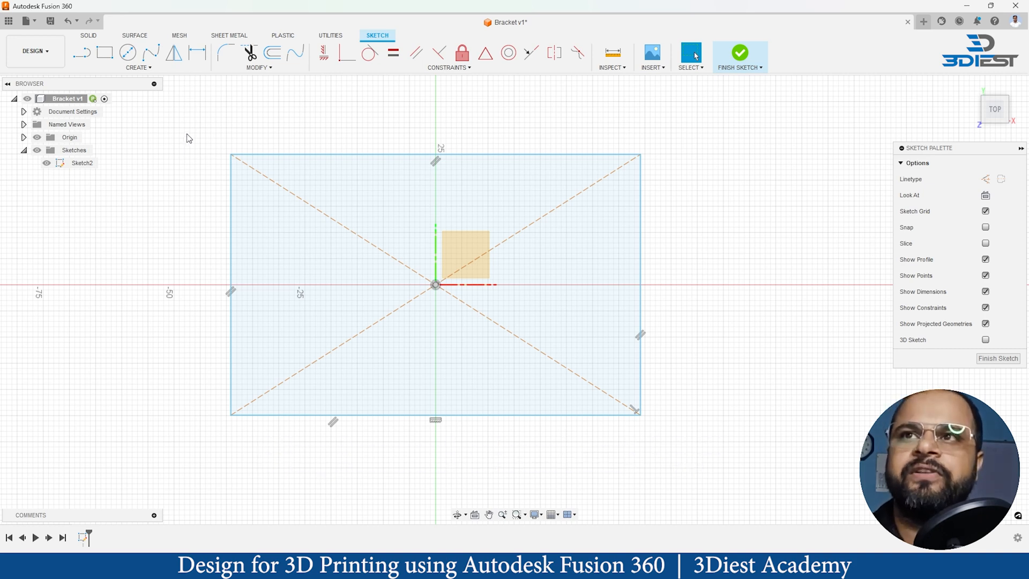
Step: Dimension the top edge of the rectangle to set its width to 69 mm
left_click(197, 54)
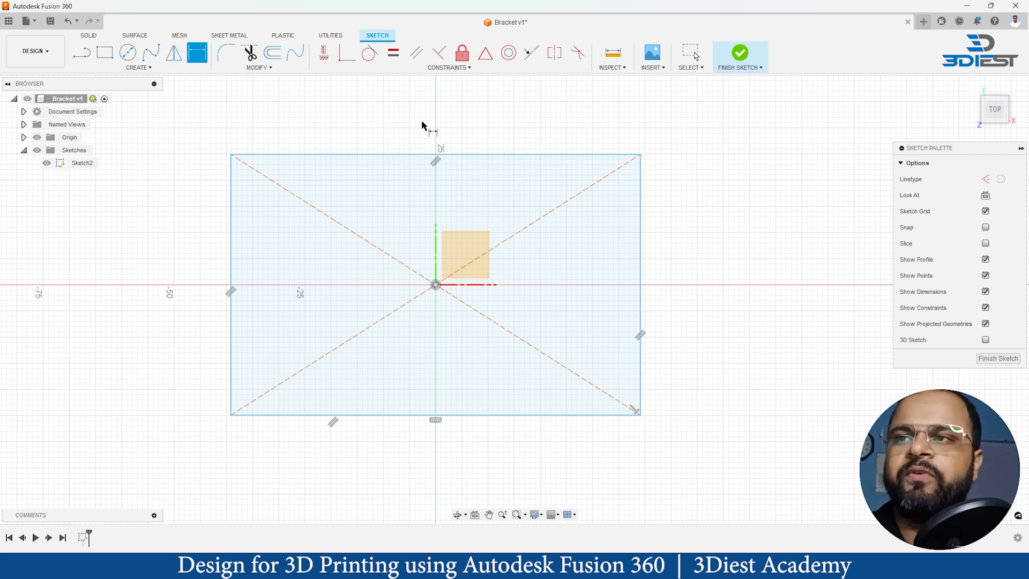
left_click(418, 155)
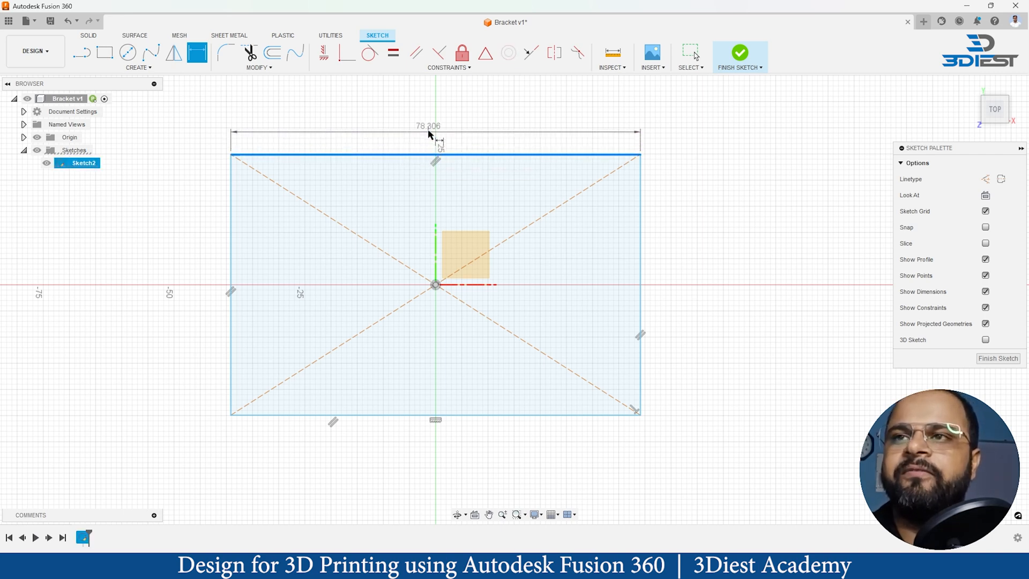
left_click(428, 112)
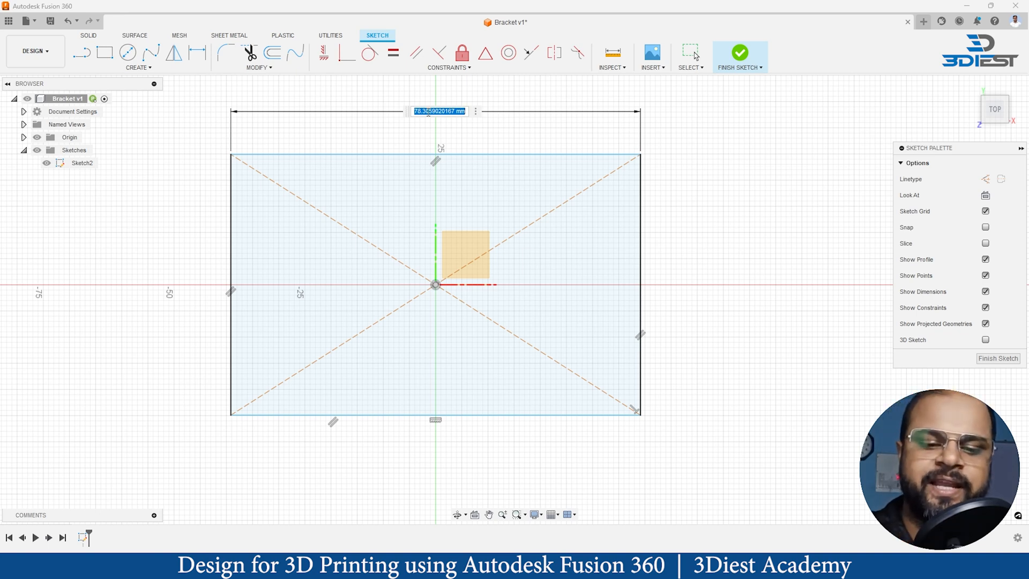
type("69")
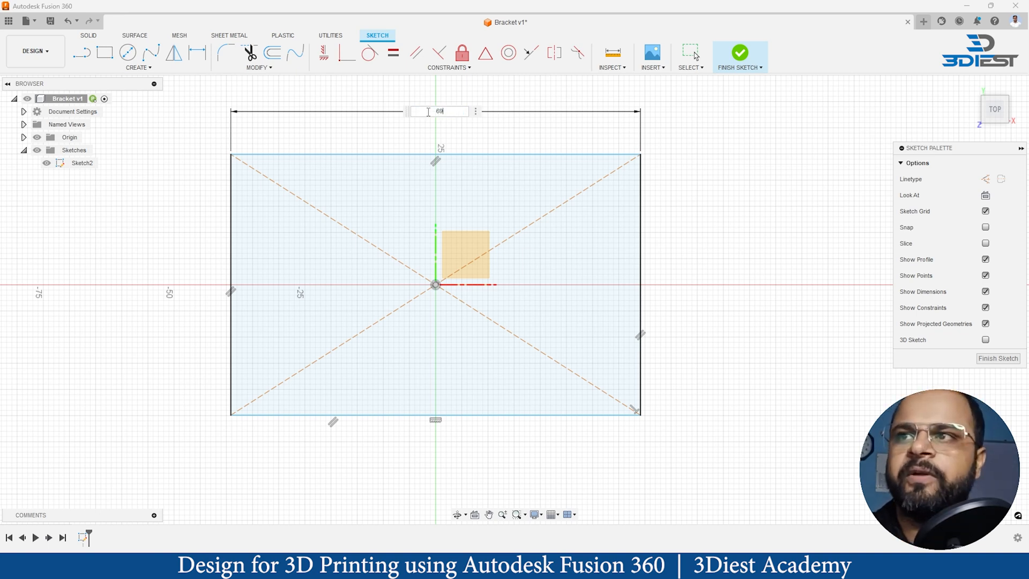
key("Return")
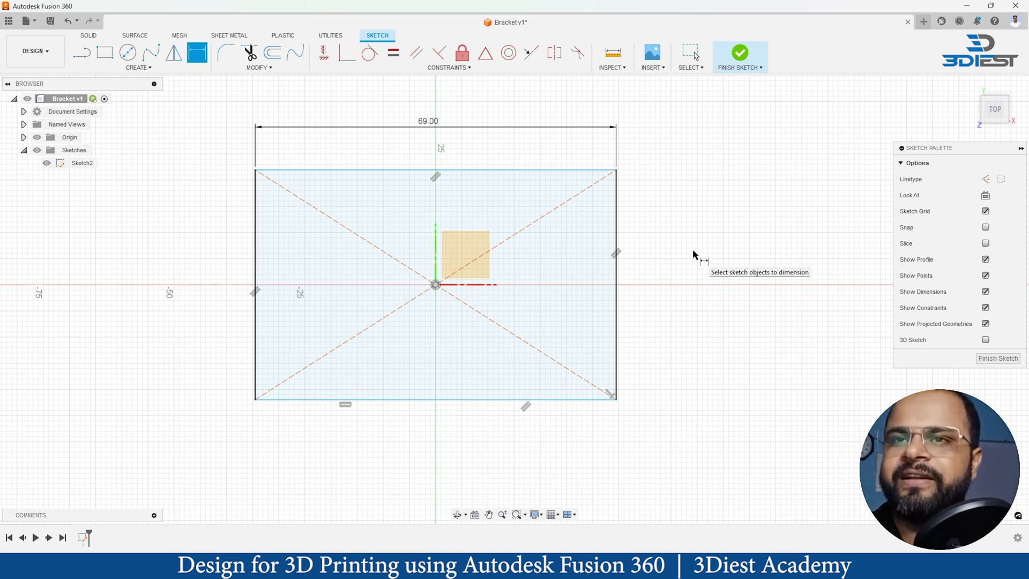
Step: Dimension the right edge of the rectangle to set its height to 40 mm
left_click(614, 241)
left_click(674, 248)
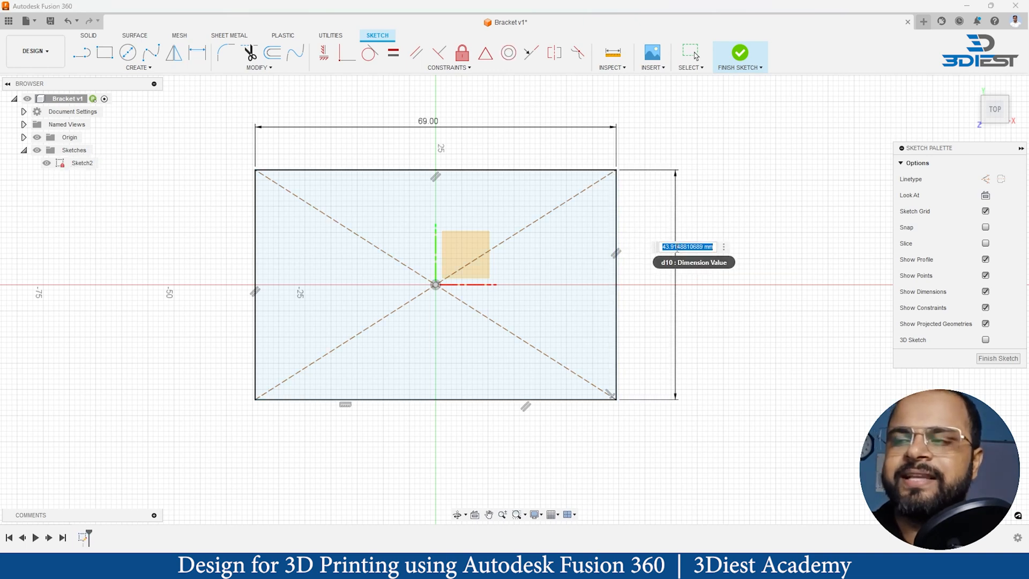
type("40")
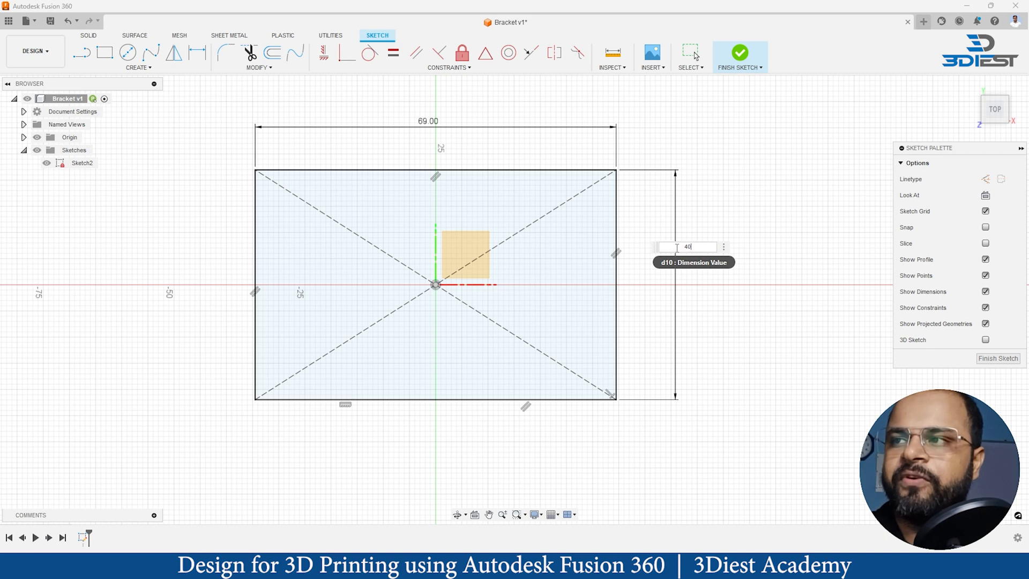
key("Return")
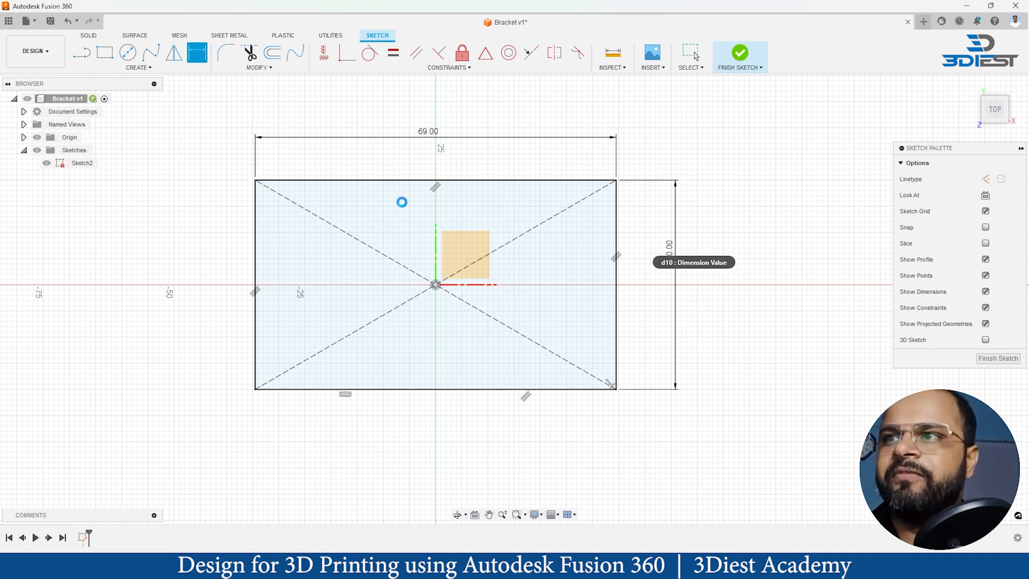
key("Escape")
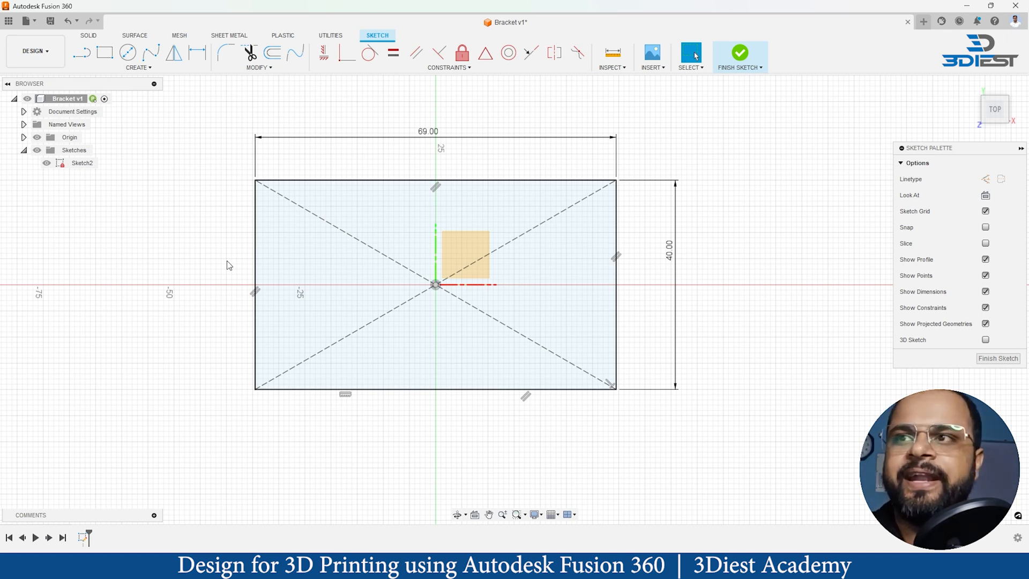
left_click(25, 151)
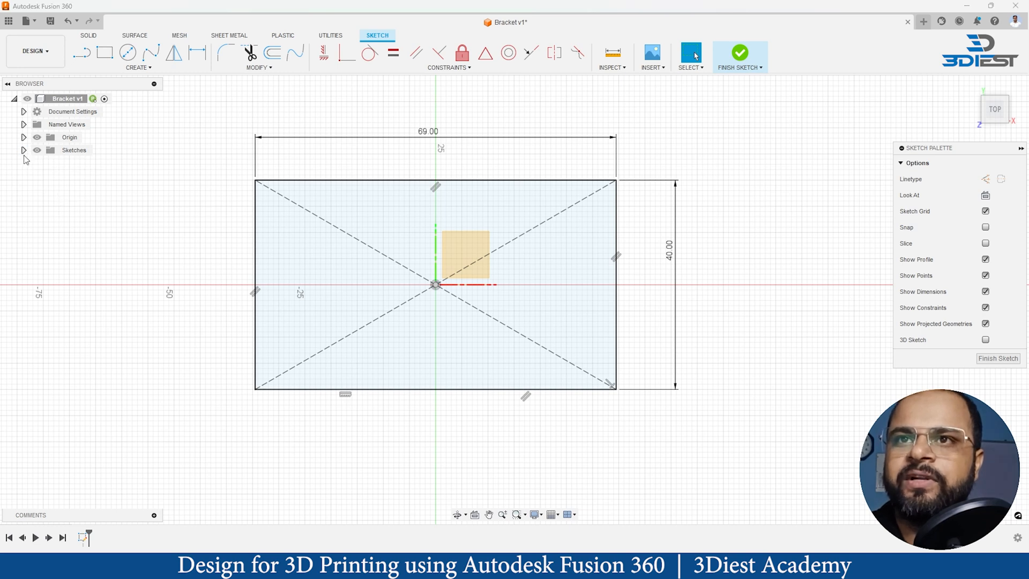
left_click(24, 151)
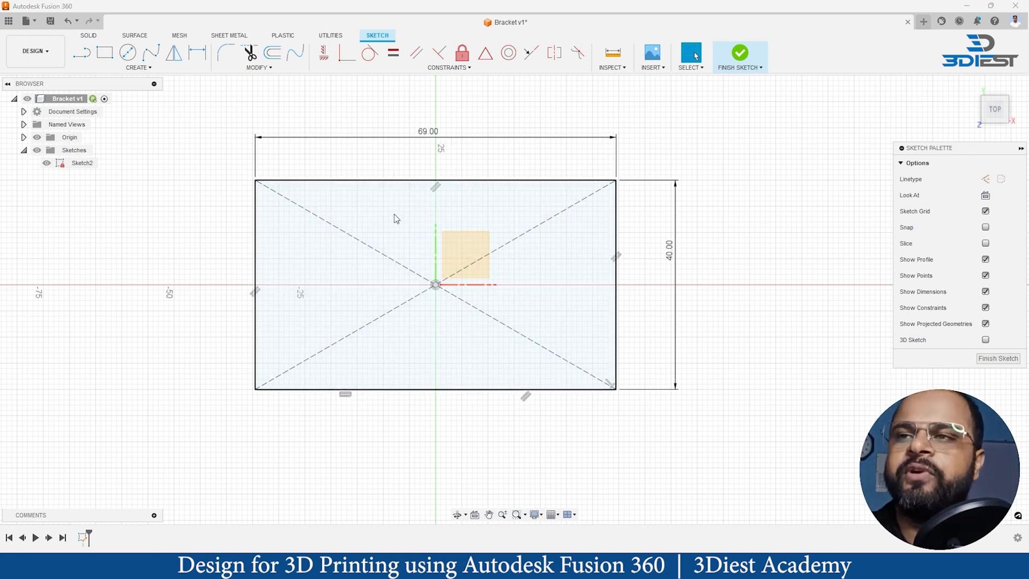
Step: Try to add a second height dimension on the rectangle's left edge, declining the driven dimension
left_click(197, 52)
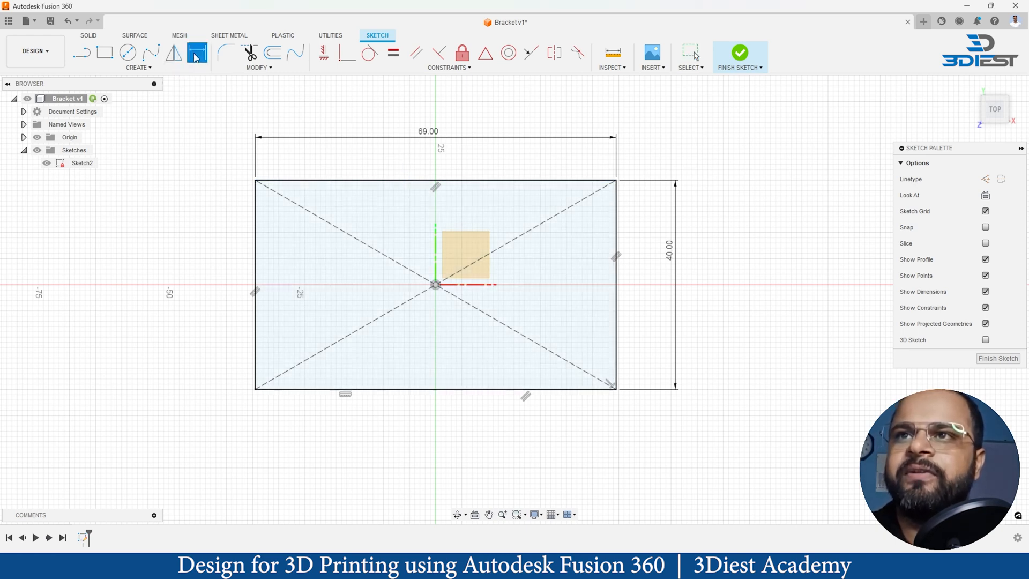
left_click(256, 361)
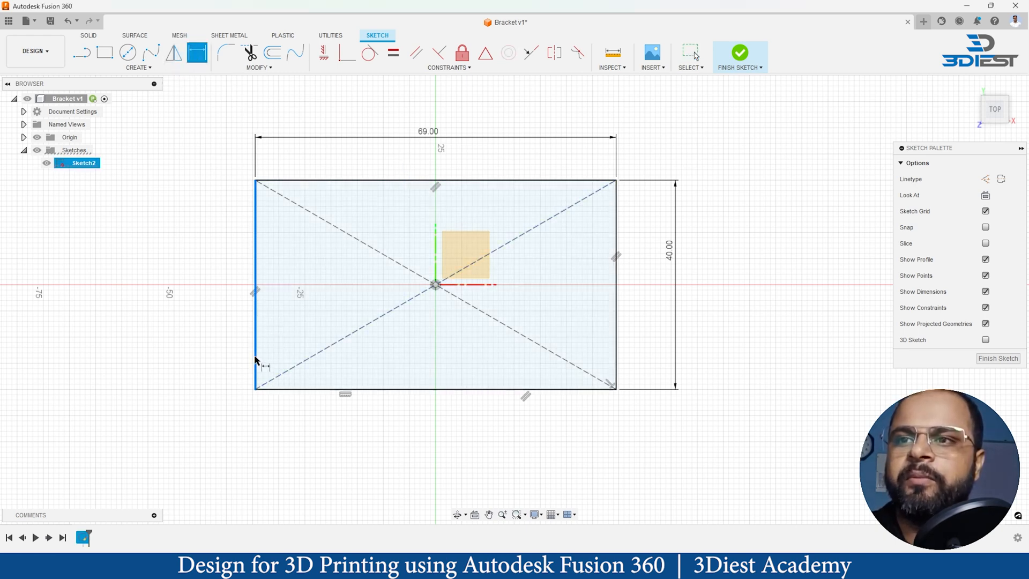
left_click(187, 267)
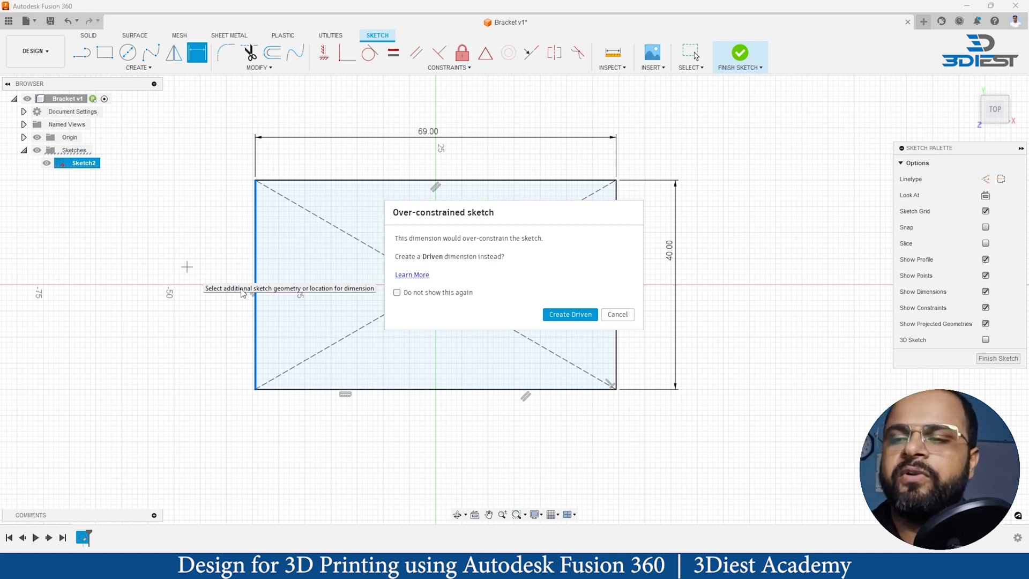
left_click(618, 314)
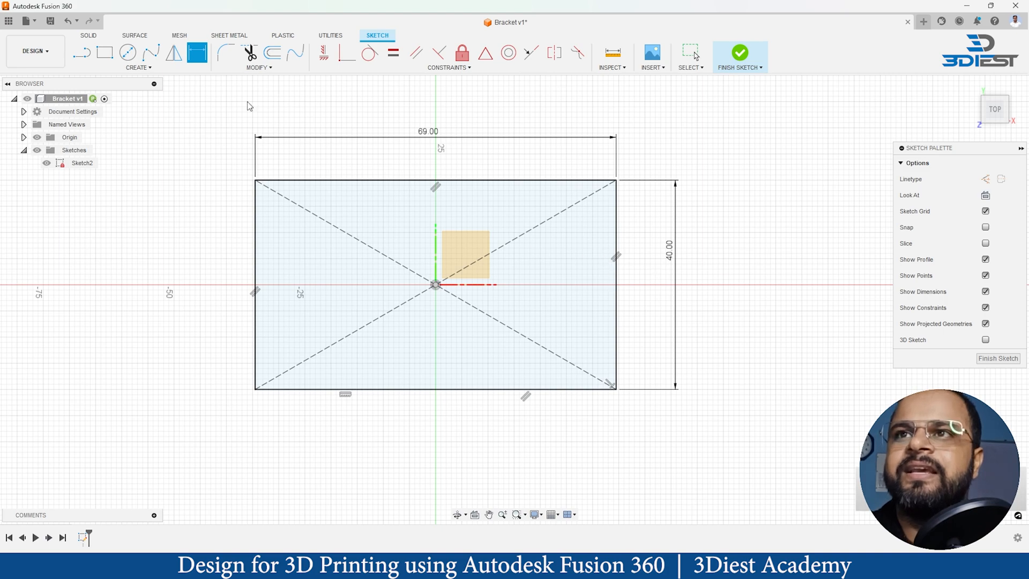
key("Escape")
Step: Sketch a center-diameter circle about 24 mm in diameter to the right of the rectangle
scroll(208, 190, "down", 7)
scroll(483, 225, "up", 6)
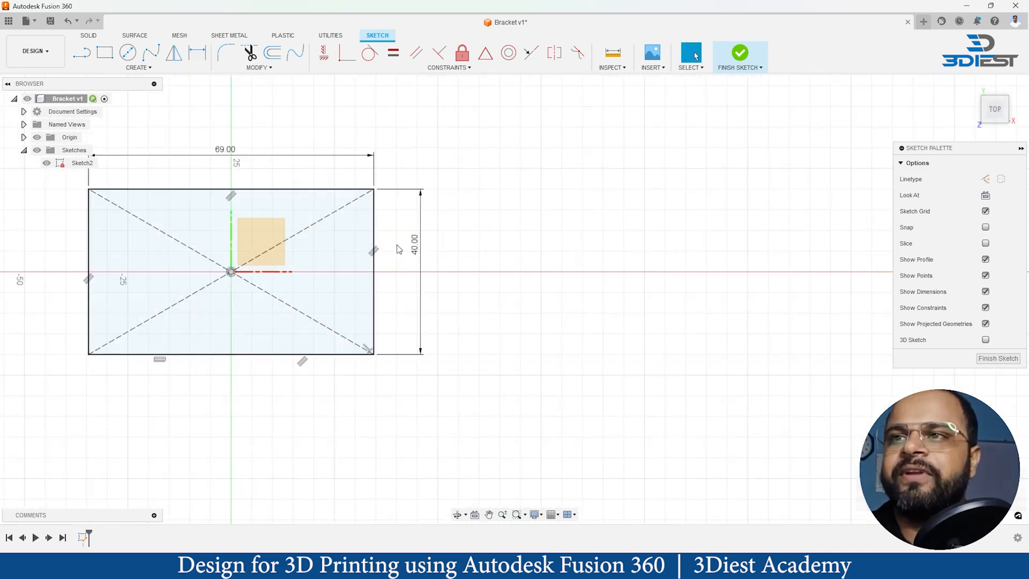
scroll(453, 291, "down", 2)
scroll(275, 292, "up", 2)
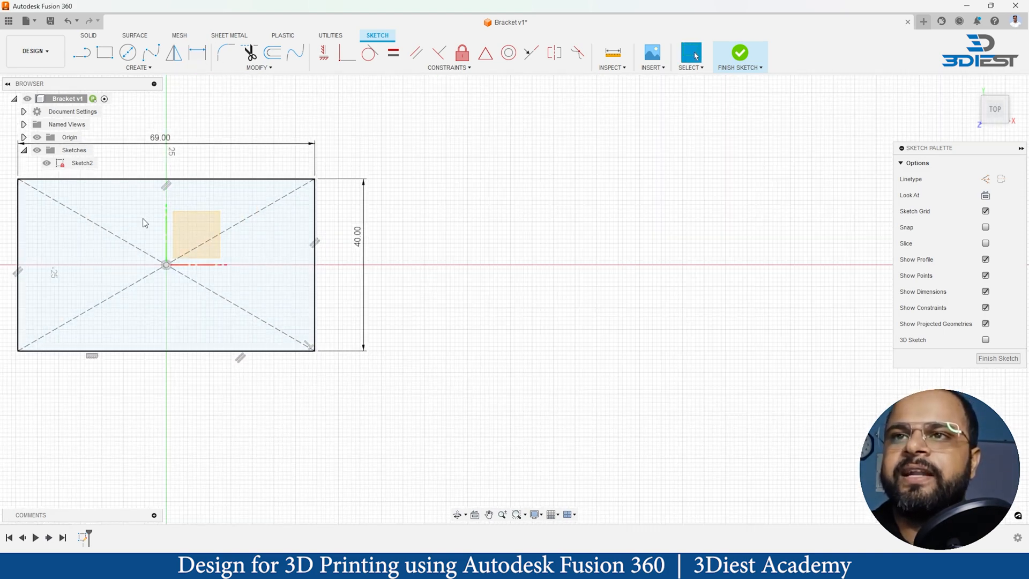
left_click(128, 52)
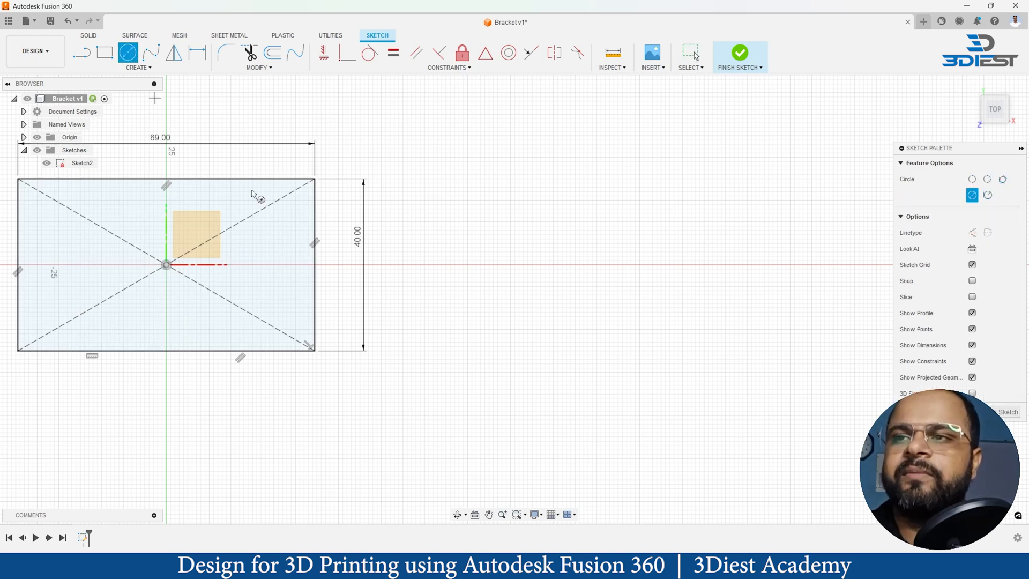
left_click(475, 261)
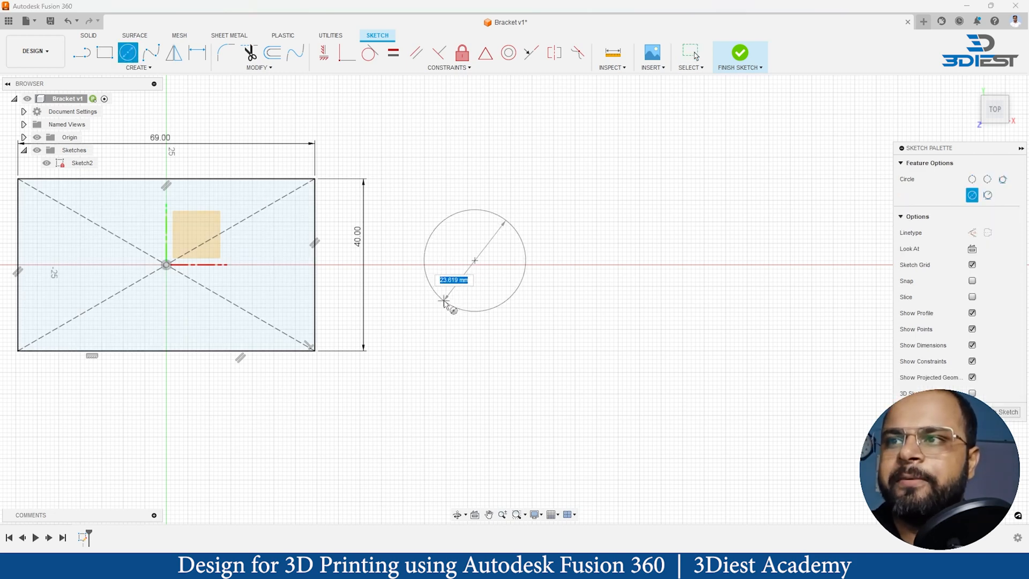
left_click(440, 298)
key("Escape")
scroll(611, 252, "up", 2)
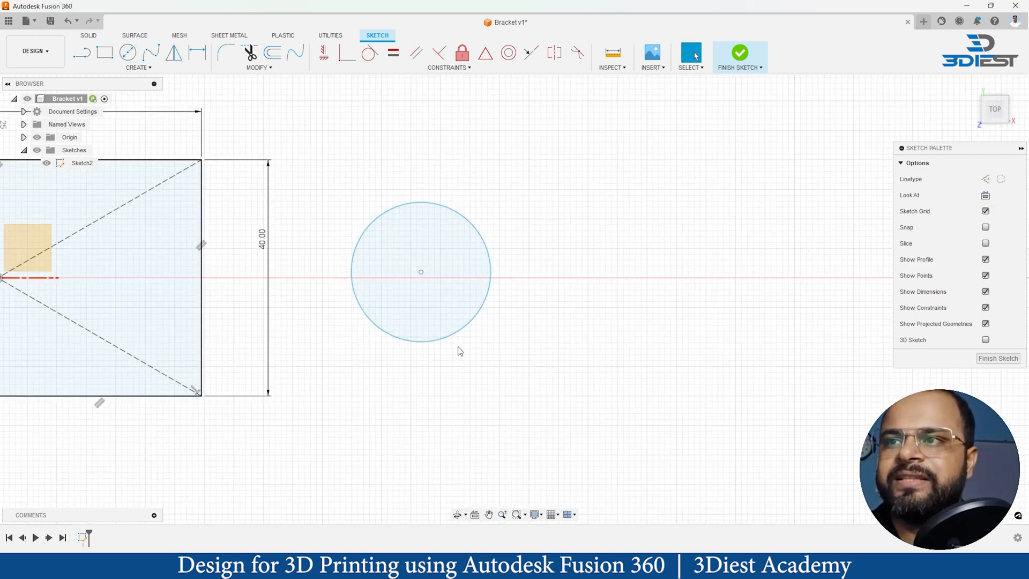
Step: Dimension the circle's diameter and set it to 50 mm
left_click(196, 54)
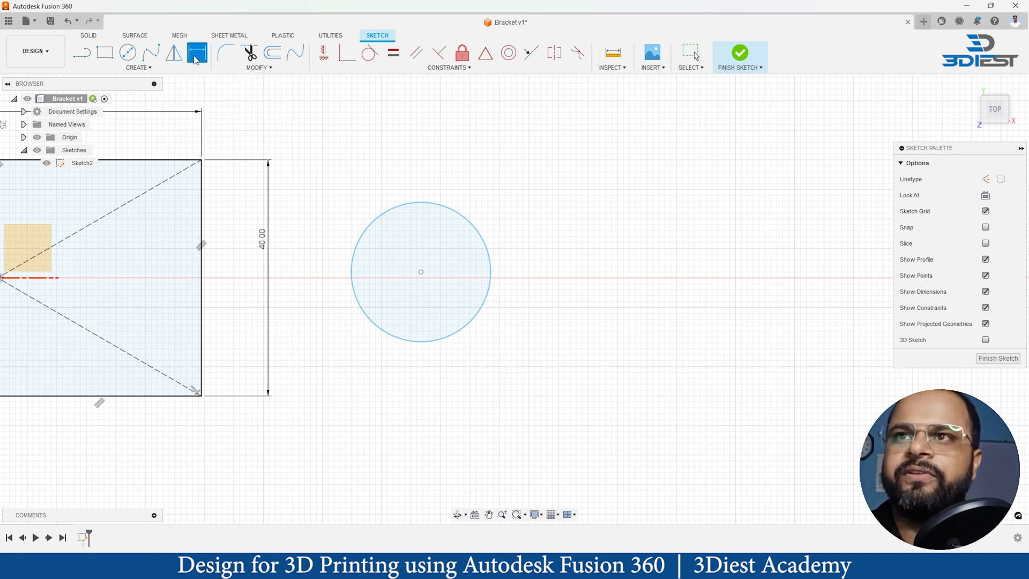
left_click(470, 226)
left_click(543, 214)
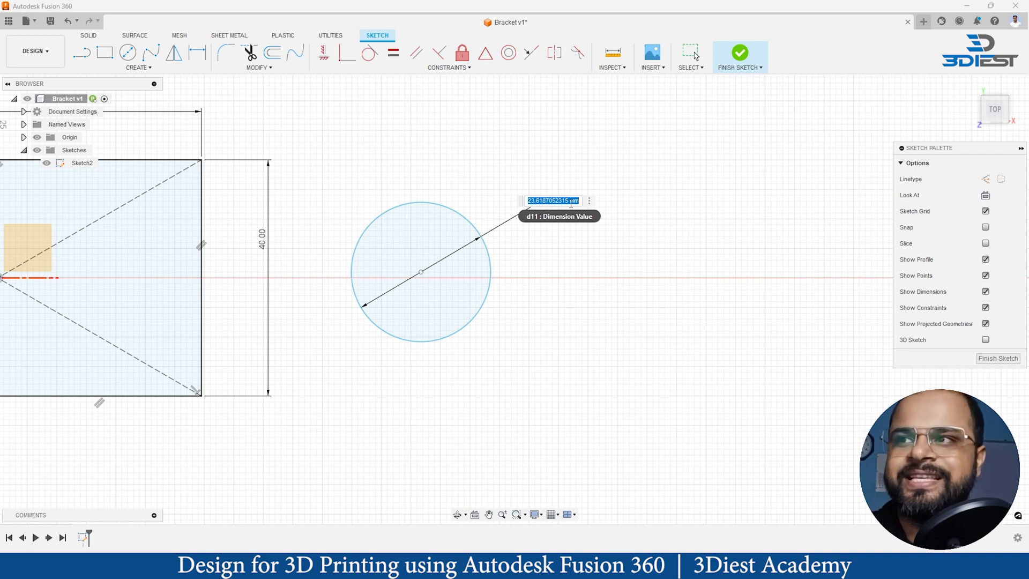
type("50")
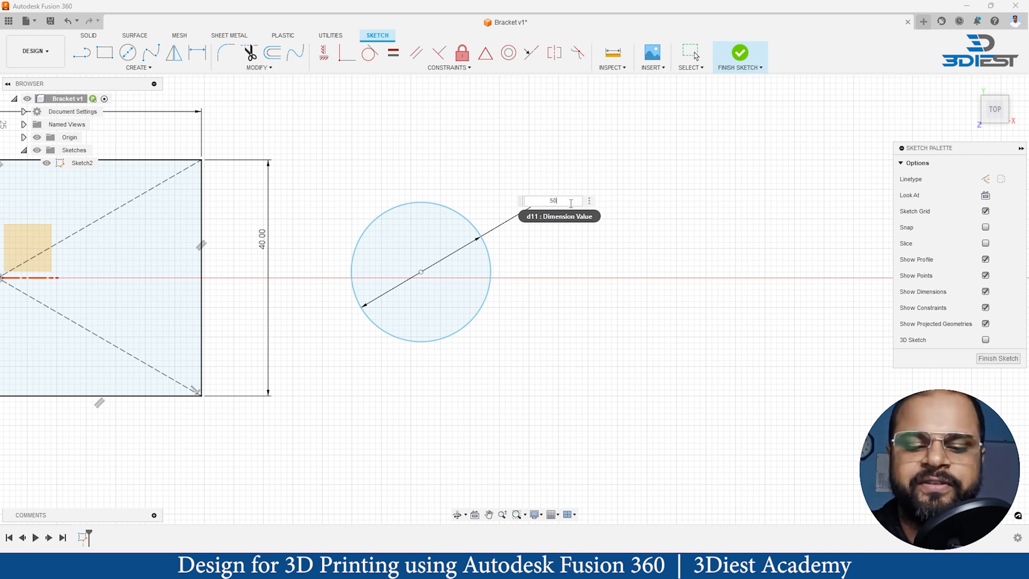
key("Return")
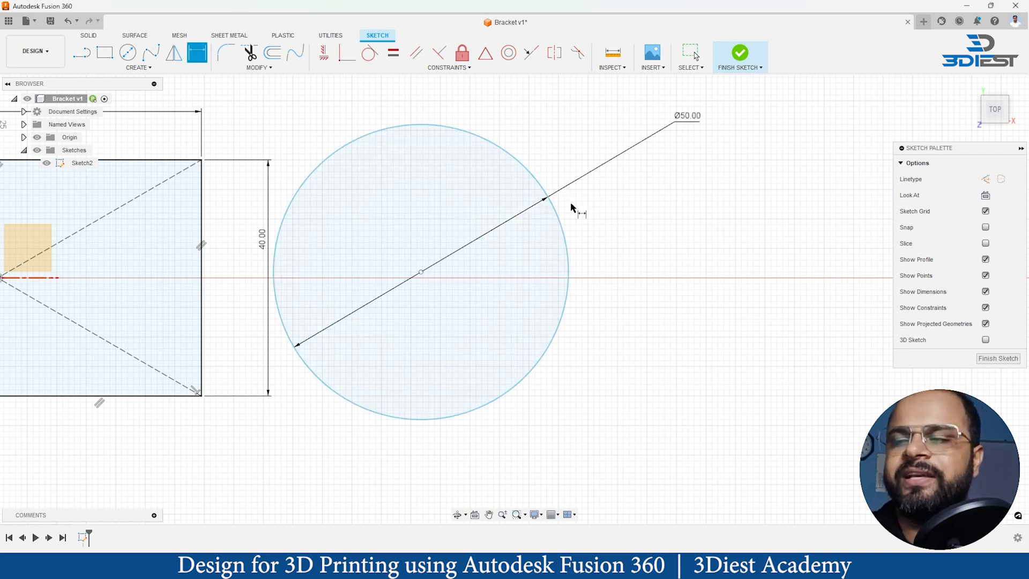
Step: Reposition the rectangle's width and height dimensions closer to its edges
scroll(572, 206, "down", 3)
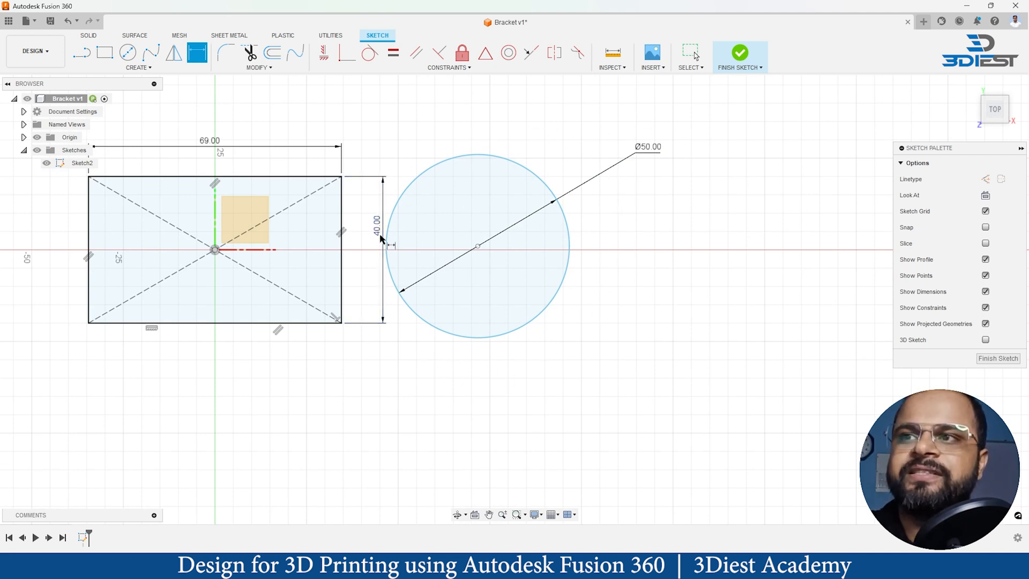
key("Escape")
left_click_drag(379, 226, 368, 232)
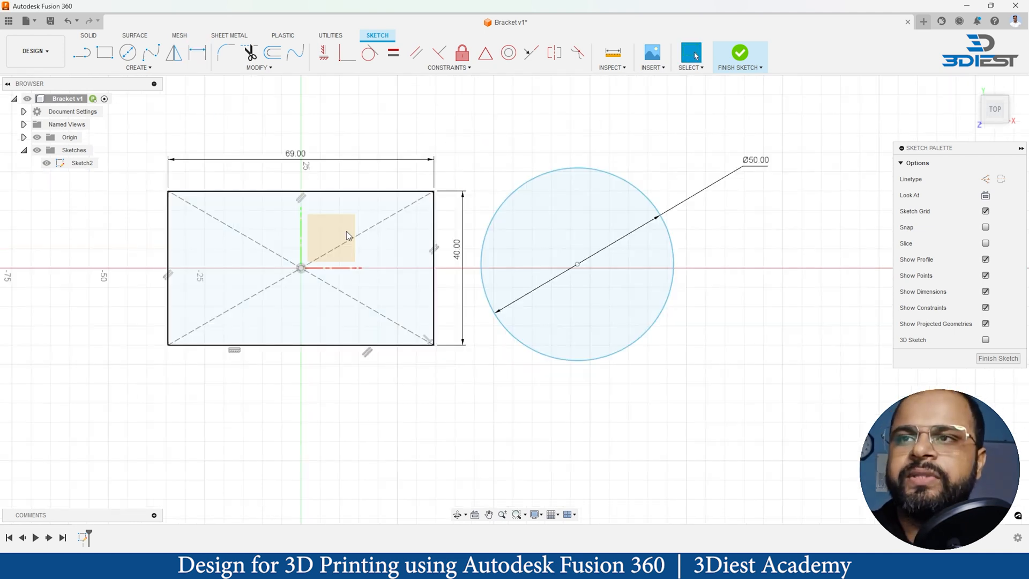
mouse_move(296, 161)
left_mouse_down()
mouse_move(300, 176)
mouse_move(303, 147)
mouse_move(307, 169)
mouse_move(281, 162)
mouse_move(306, 165)
left_mouse_up()
mouse_move(462, 253)
left_mouse_down()
mouse_move(478, 256)
mouse_move(460, 259)
mouse_move(464, 271)
left_mouse_up()
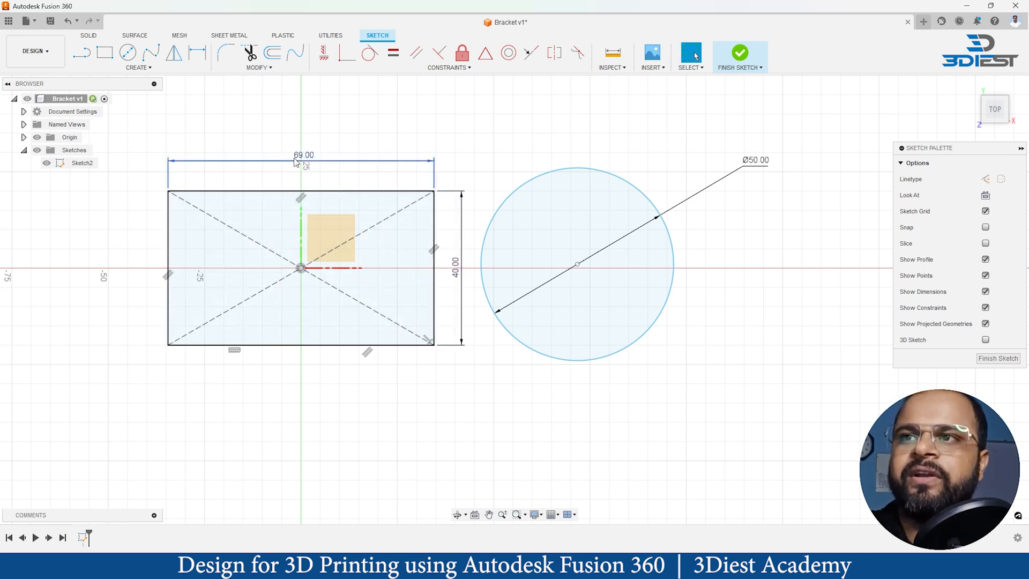
mouse_move(309, 144)
left_mouse_down()
mouse_move(306, 152)
mouse_move(300, 136)
mouse_move(287, 181)
left_mouse_up()
scroll(324, 187, "up", 3)
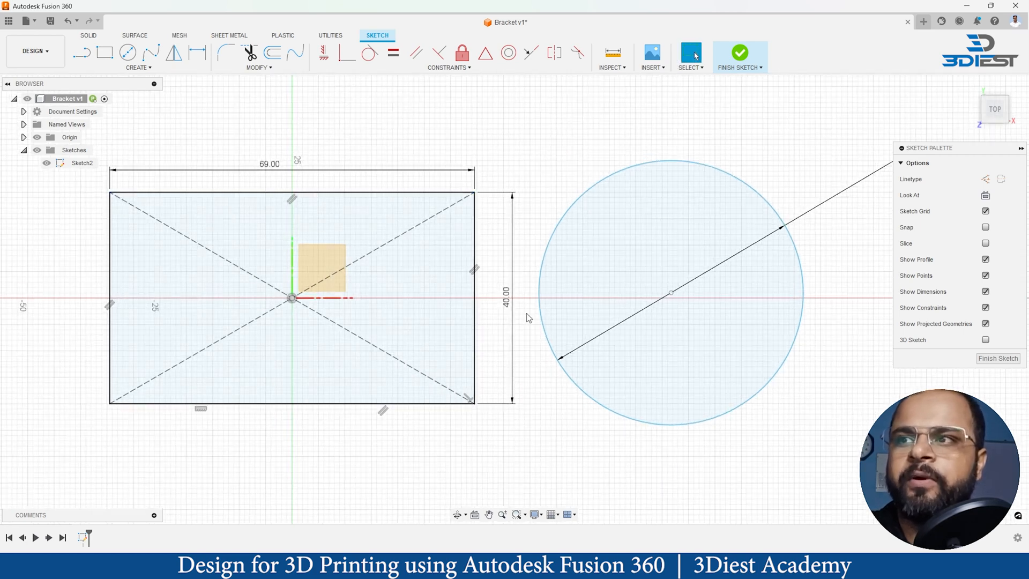
Step: Move the circle's diameter dimension closer to the circle and center the width dimension above the rectangle
scroll(536, 241, "down", 3)
scroll(616, 214, "up", 2)
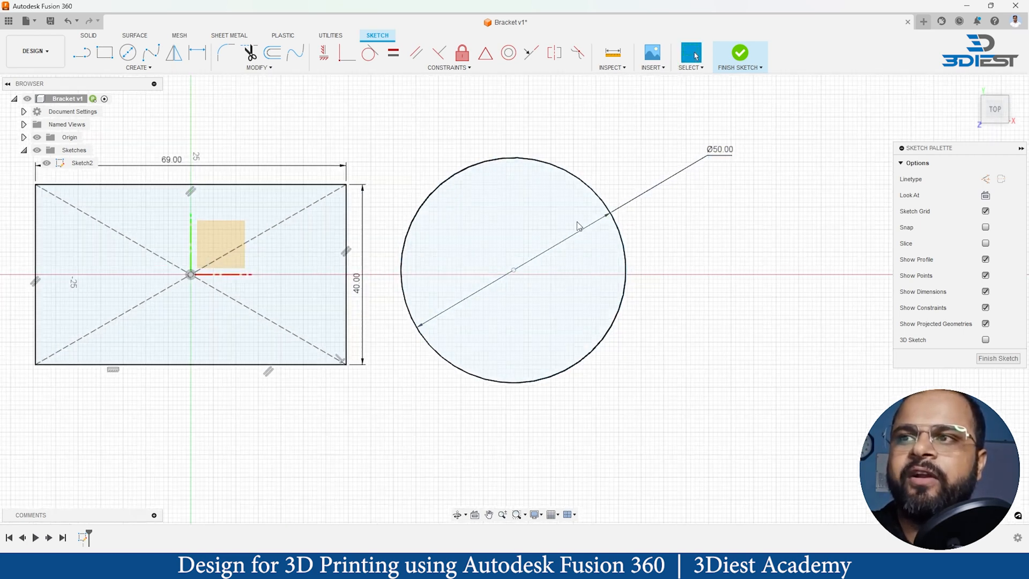
left_click_drag(728, 151, 632, 184)
scroll(530, 272, "down", 3)
scroll(257, 273, "up", 3)
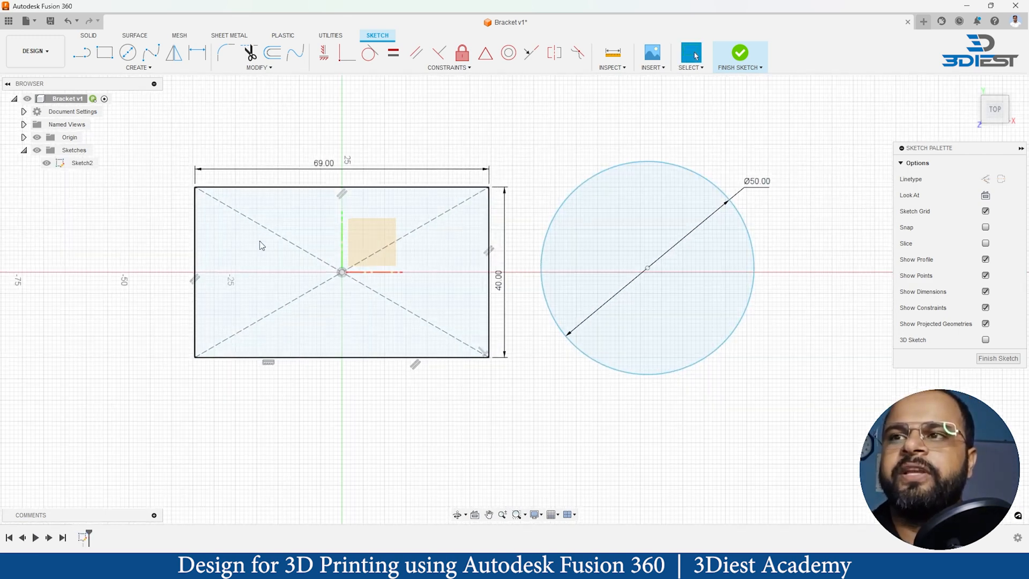
mouse_move(328, 165)
left_mouse_down()
mouse_move(289, 171)
mouse_move(345, 169)
mouse_move(377, 101)
mouse_move(295, 160)
mouse_move(340, 171)
left_mouse_up()
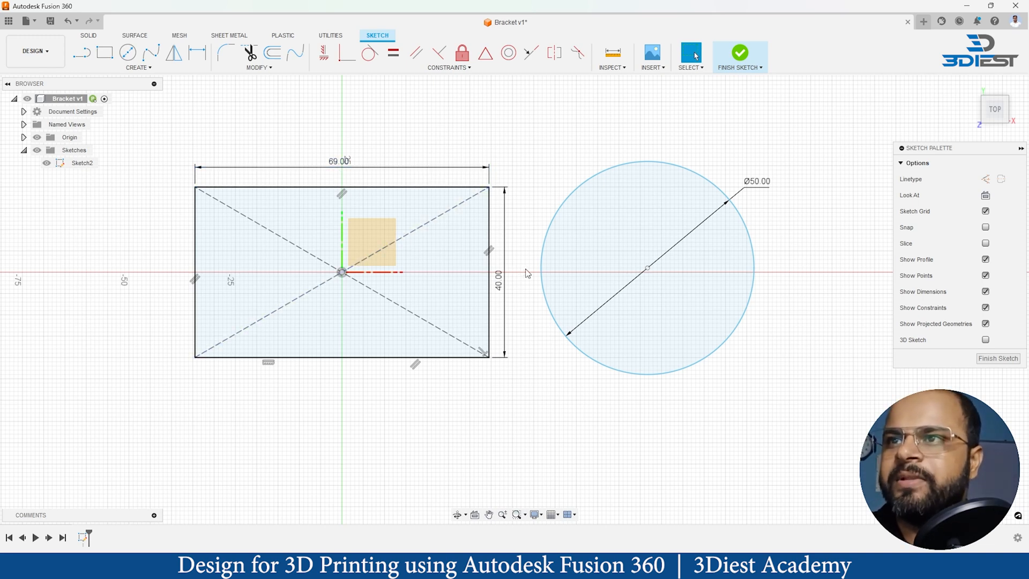
Step: Set the circle's diameter dimension to 40 mm
scroll(841, 203, "up", 3)
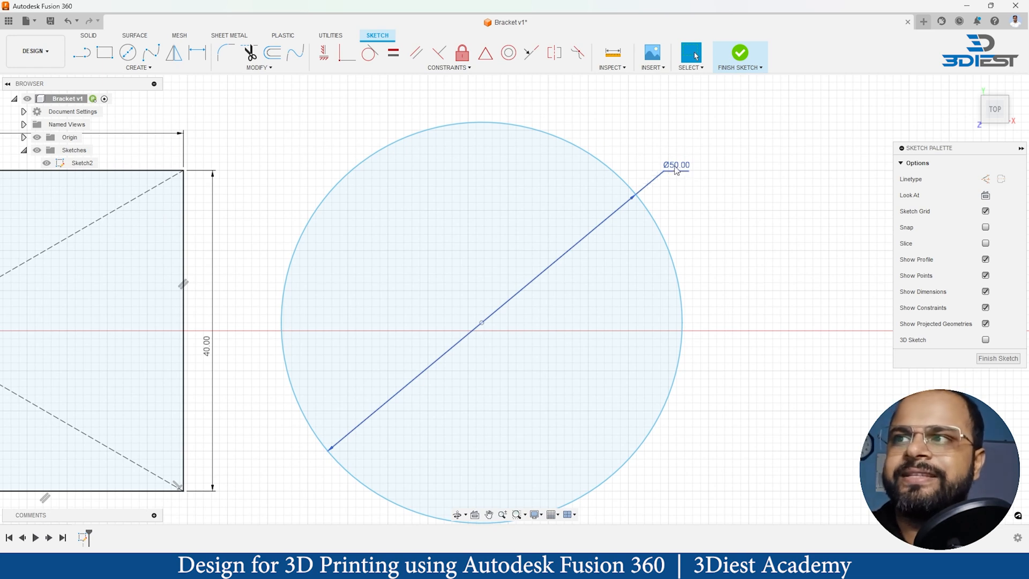
double_click(676, 166)
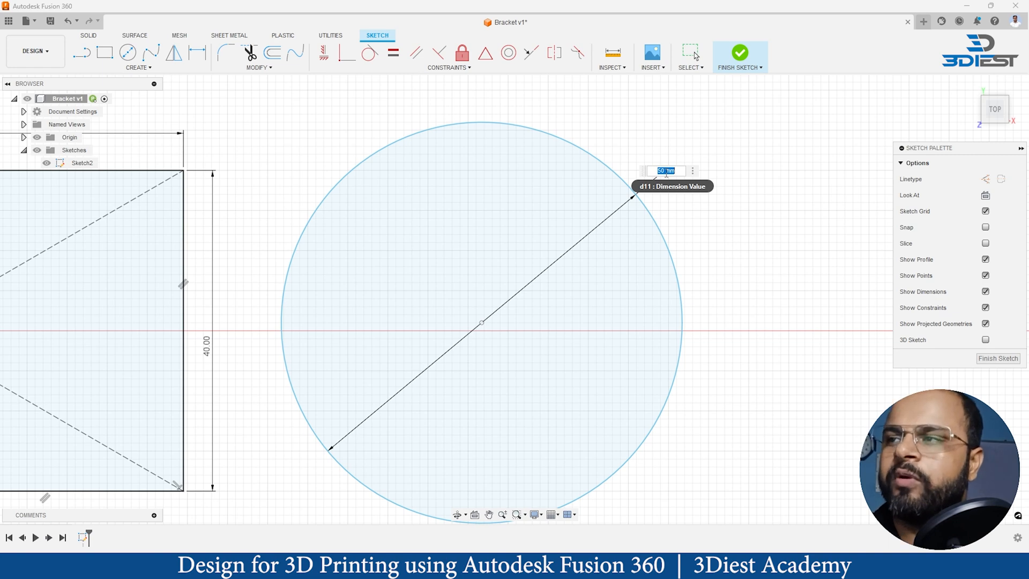
key("BackSpace")
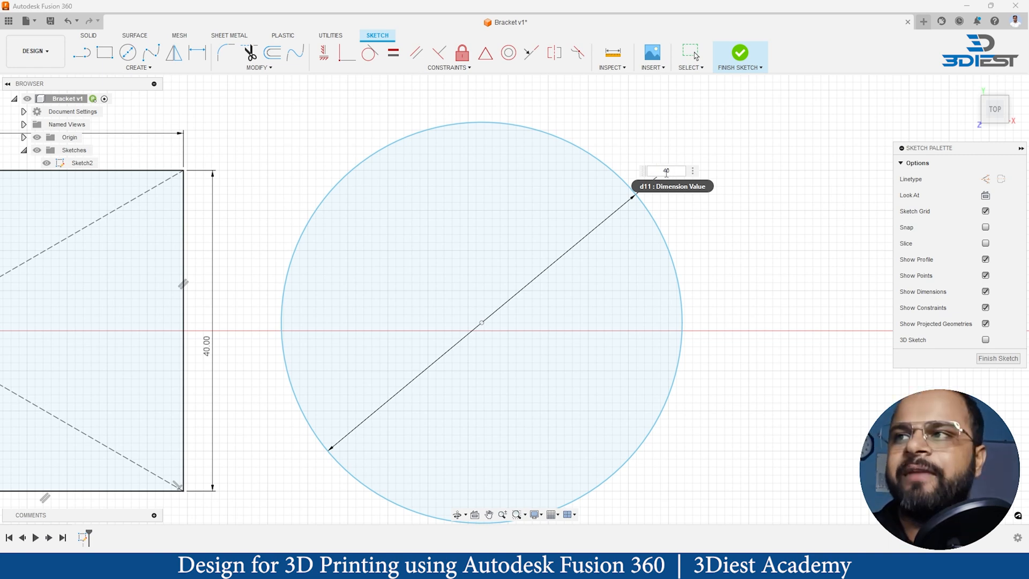
type("40")
key("Return")
scroll(668, 177, "down", 3)
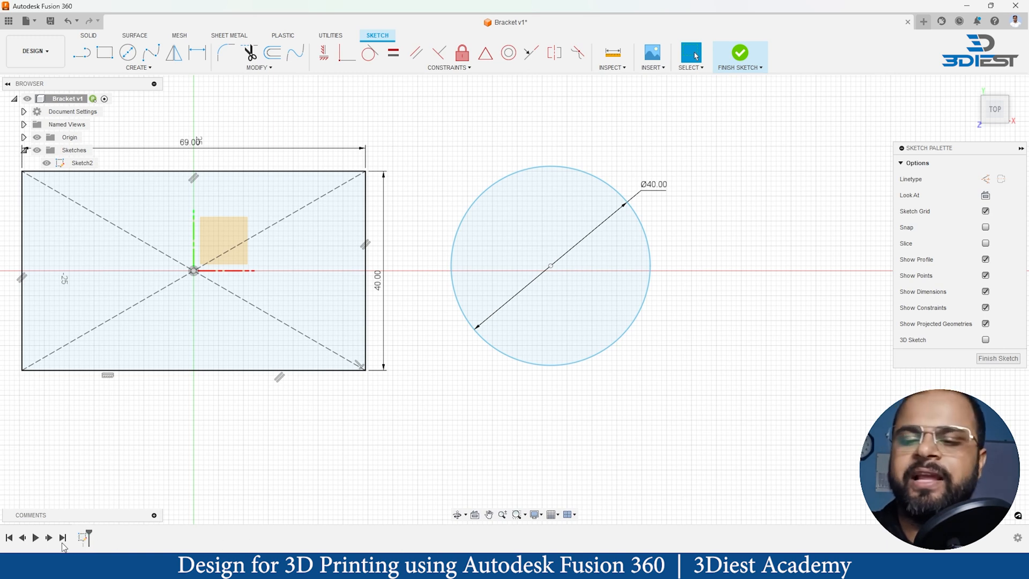
Step: Move the rectangle's height dimension slightly farther out from its right edge
scroll(691, 282, "down", 3)
scroll(464, 269, "up", 3)
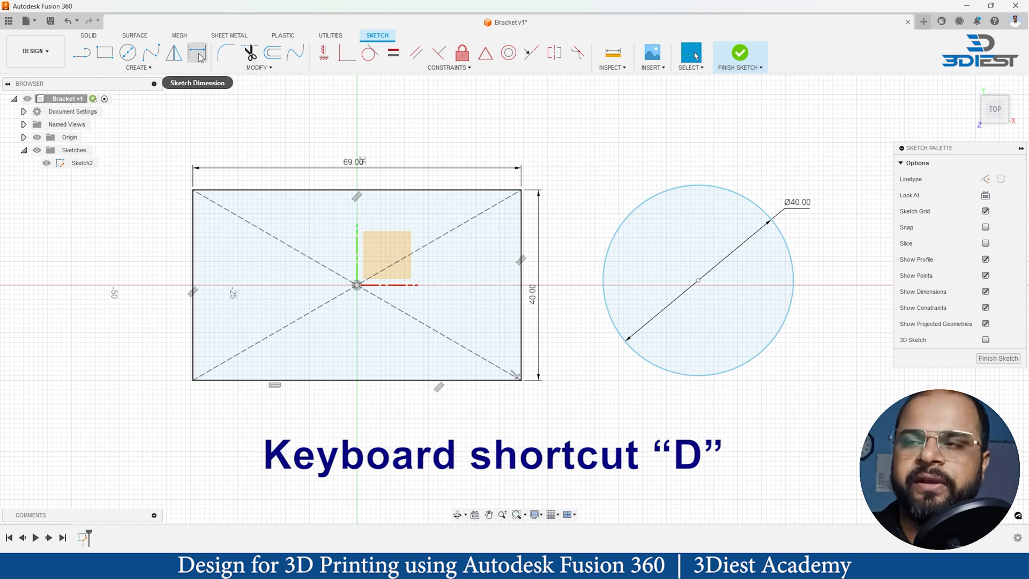
left_click_drag(540, 301, 553, 303)
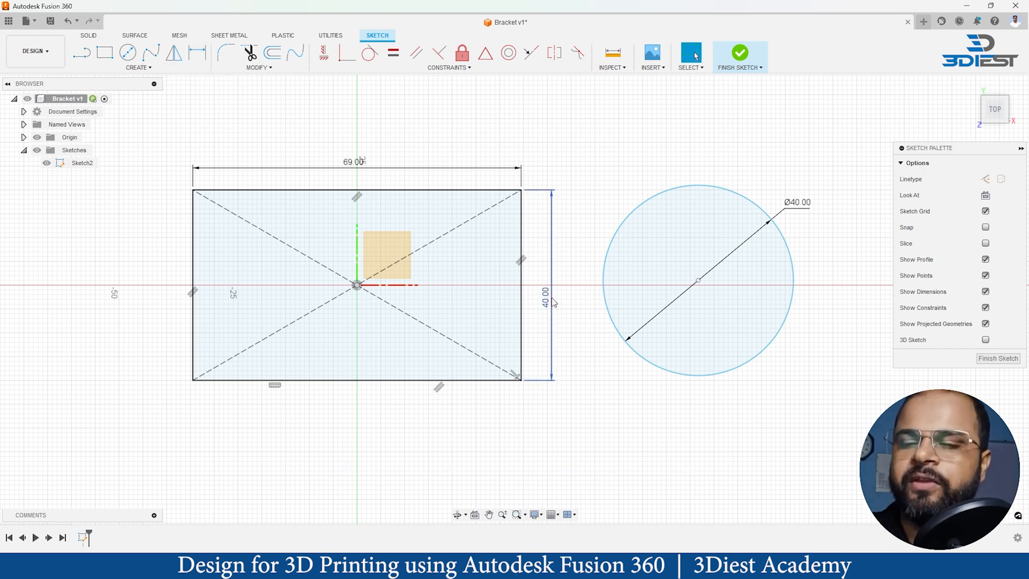